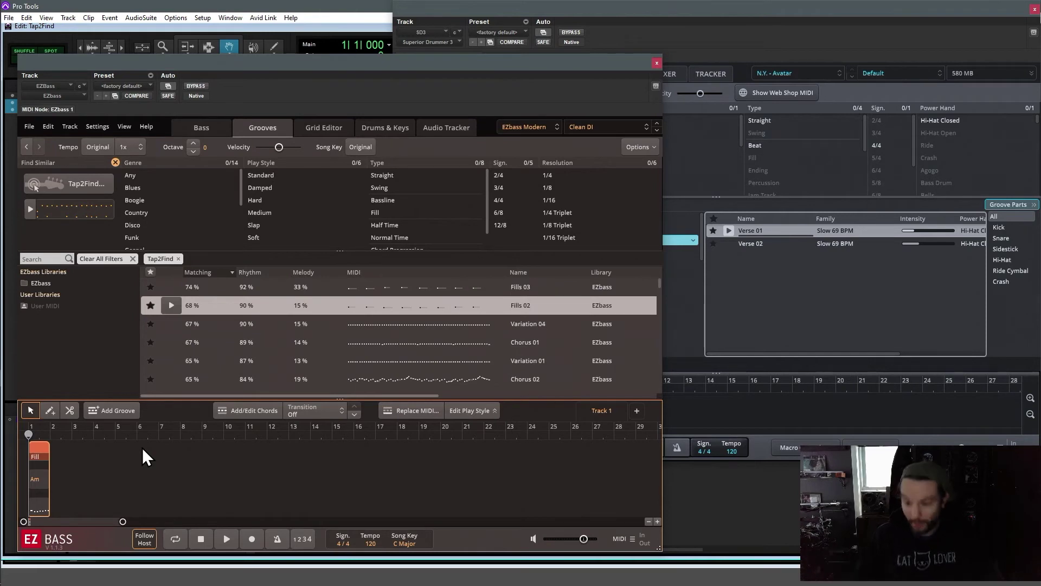
# Play back the one-bar fill in EZbass and remove its Am chord from the track
pyautogui.press('space')
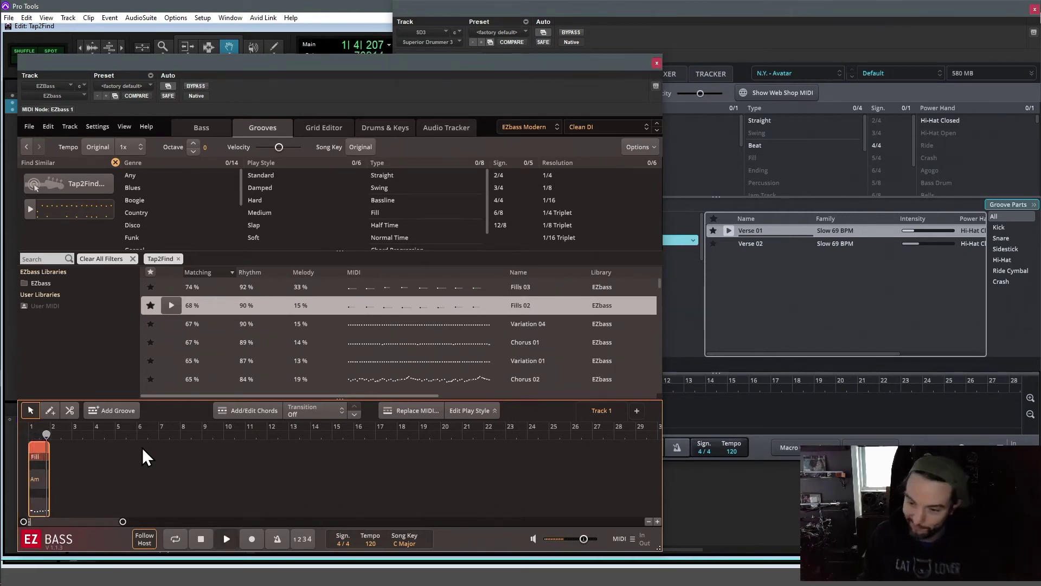
pyautogui.press('space')
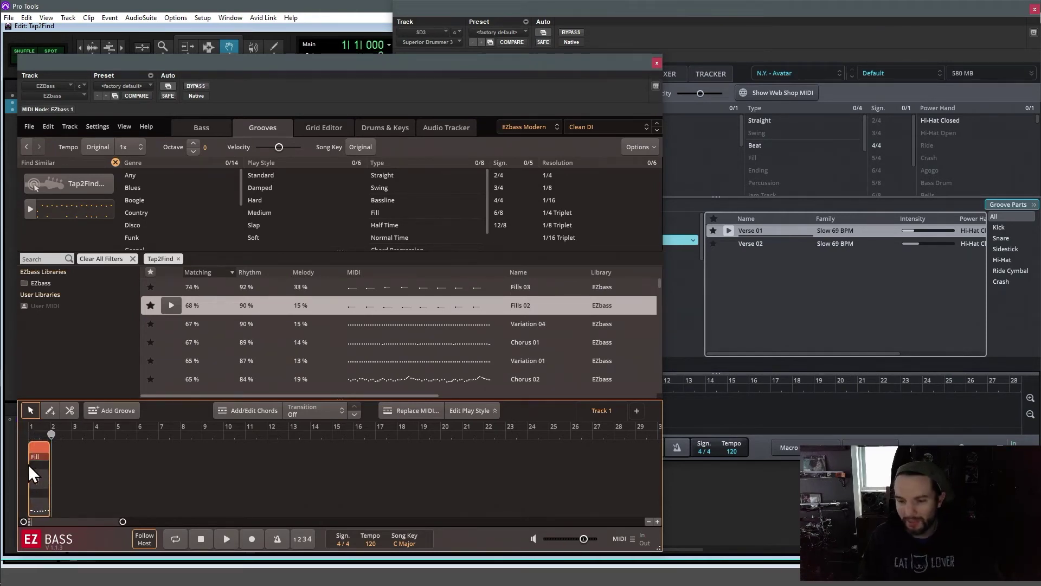
pyautogui.rightClick(40, 474)
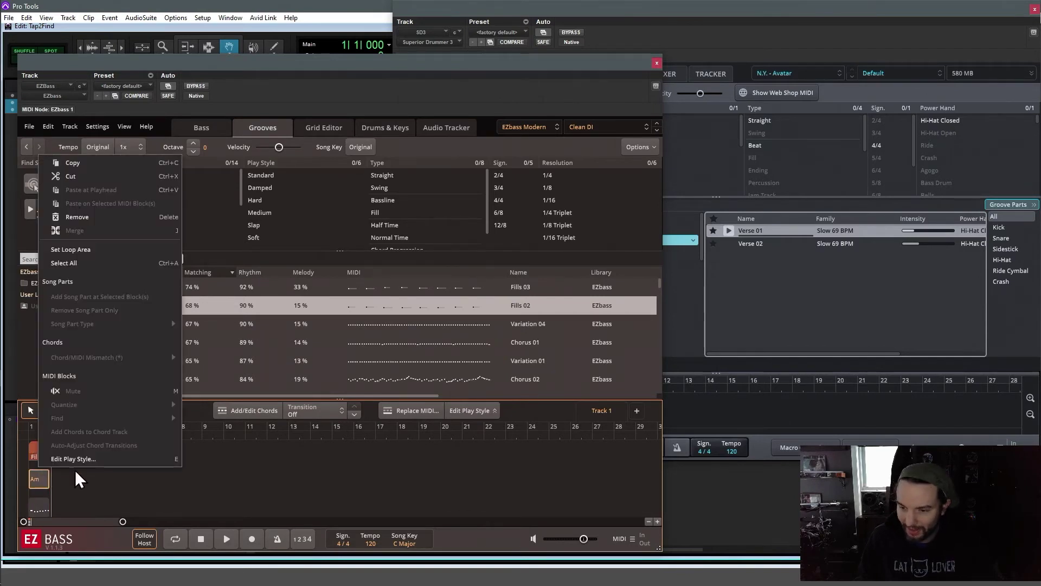
pyautogui.click(101, 216)
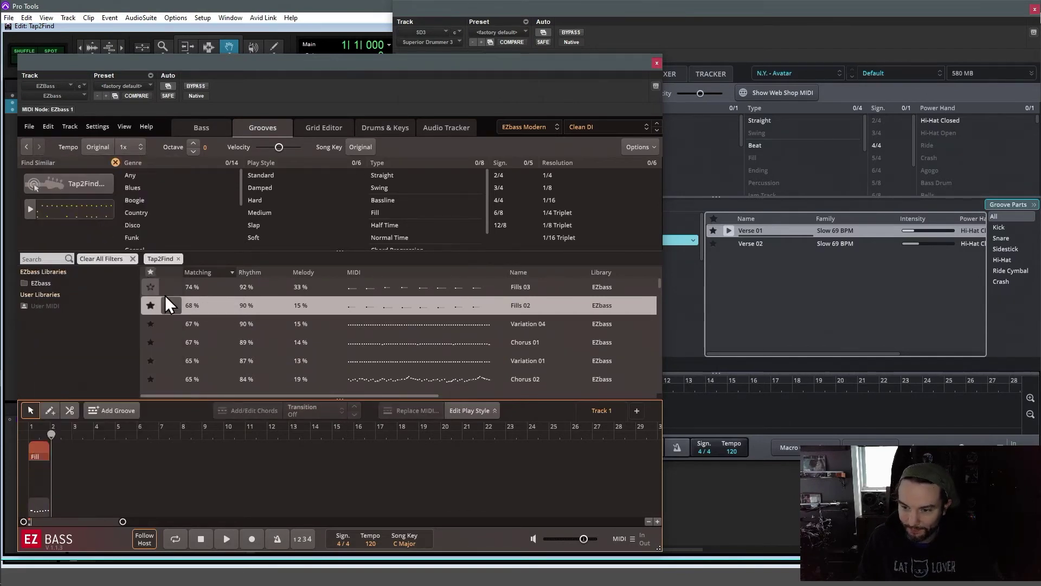
# Audition the Tap2Find matches Variation 04, Chorus 01, Variation 01 and Chorus 02 in the EZbass groove list
pyautogui.click(171, 324)
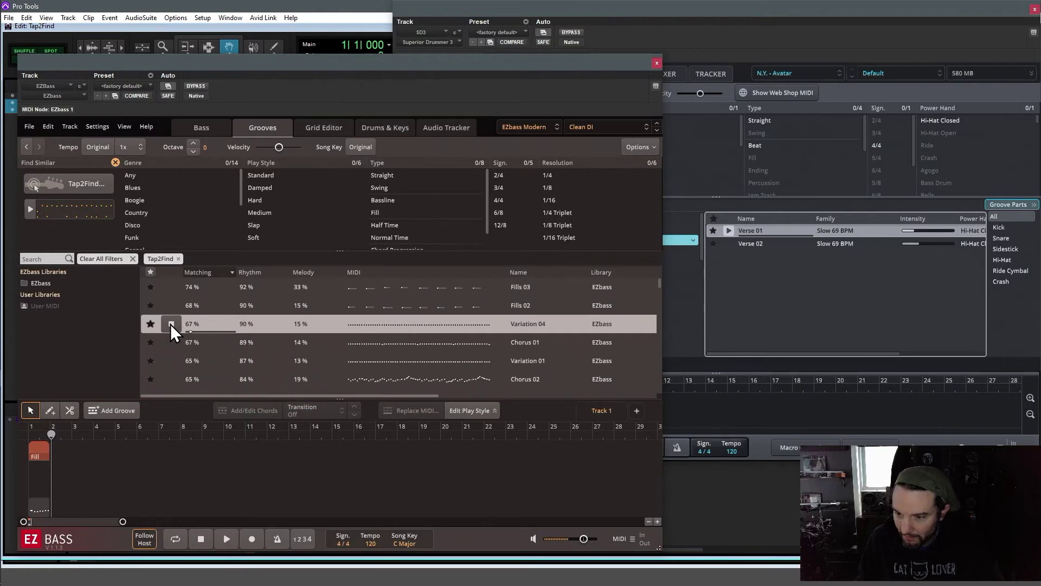
pyautogui.click(174, 339)
pyautogui.click(173, 359)
pyautogui.scroll(-1, 210, 360)
pyautogui.moveTo(171, 351); pyautogui.dragTo(170, 351)
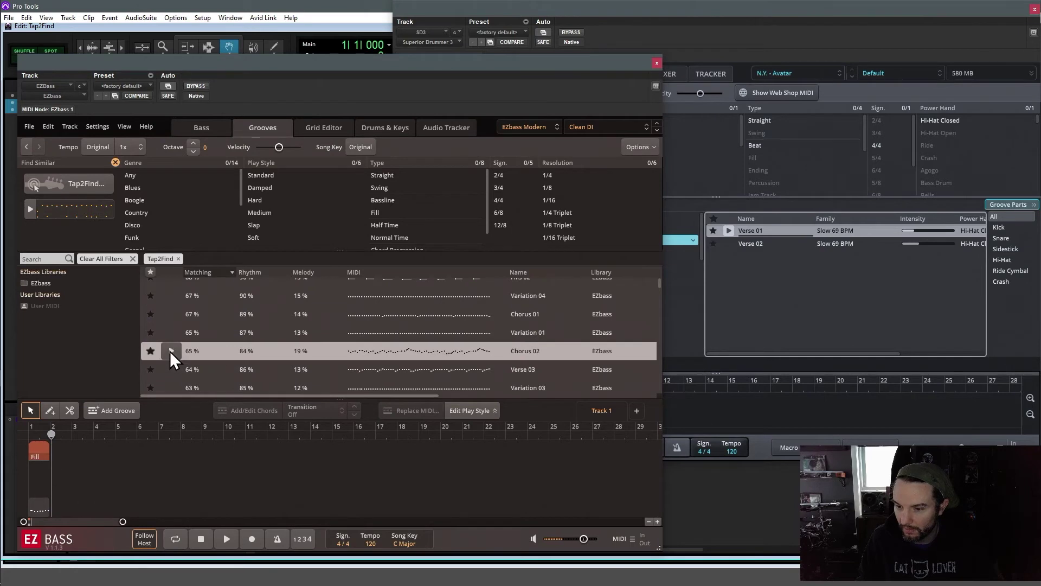
# Replace the Fill part on the EZbass track with the Chorus 02 groove at bar 1 and play it with the drums
pyautogui.rightClick(37, 447)
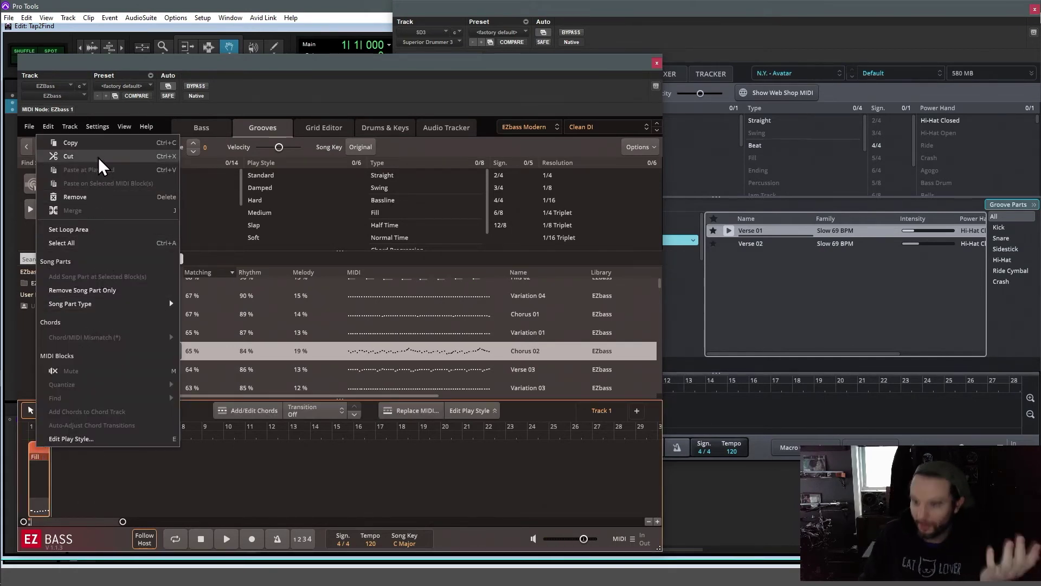
pyautogui.click(77, 199)
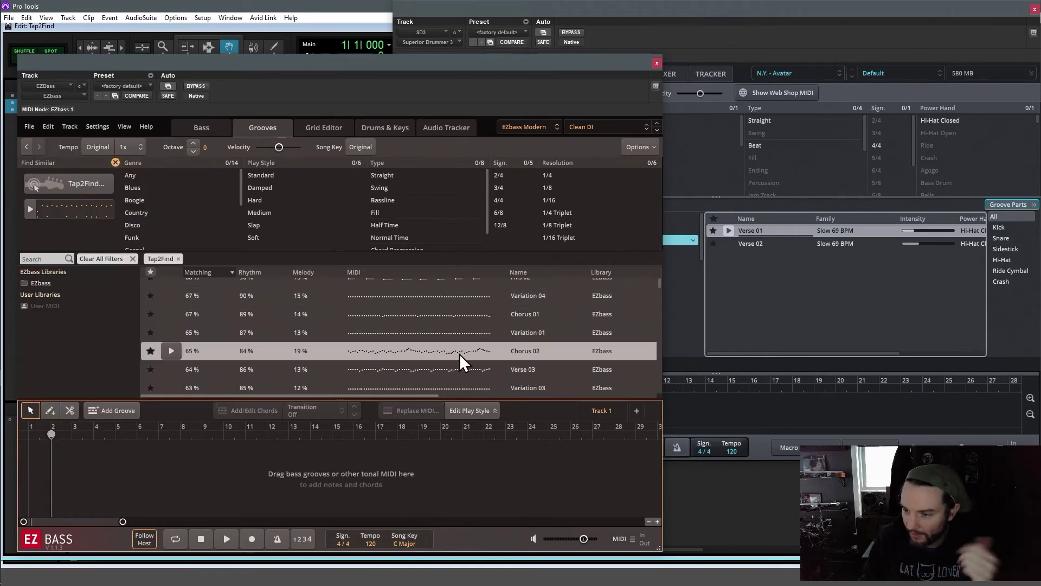
pyautogui.moveTo(262, 350); pyautogui.dragTo(32, 474)
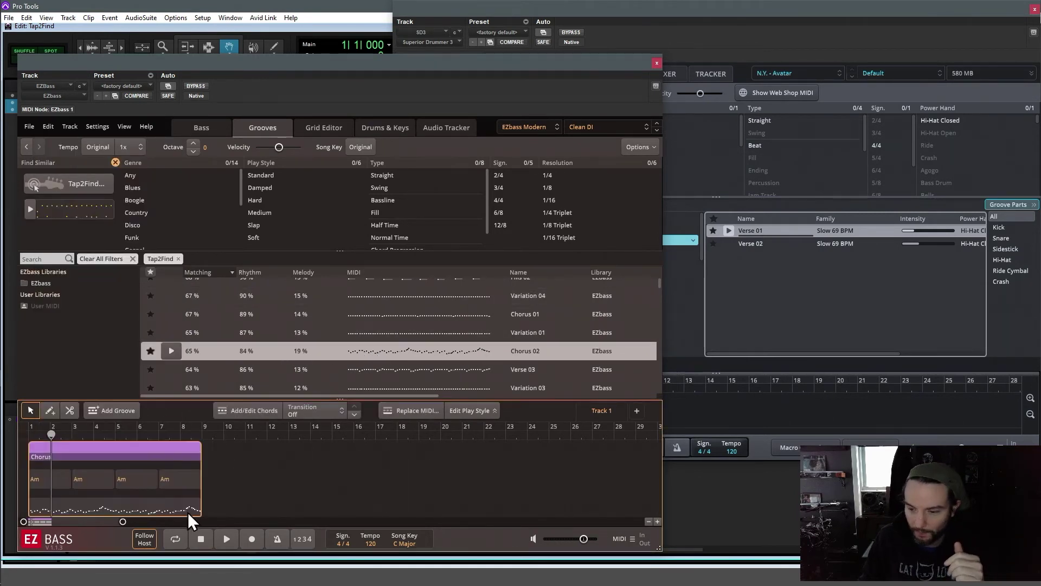
pyautogui.press('space')
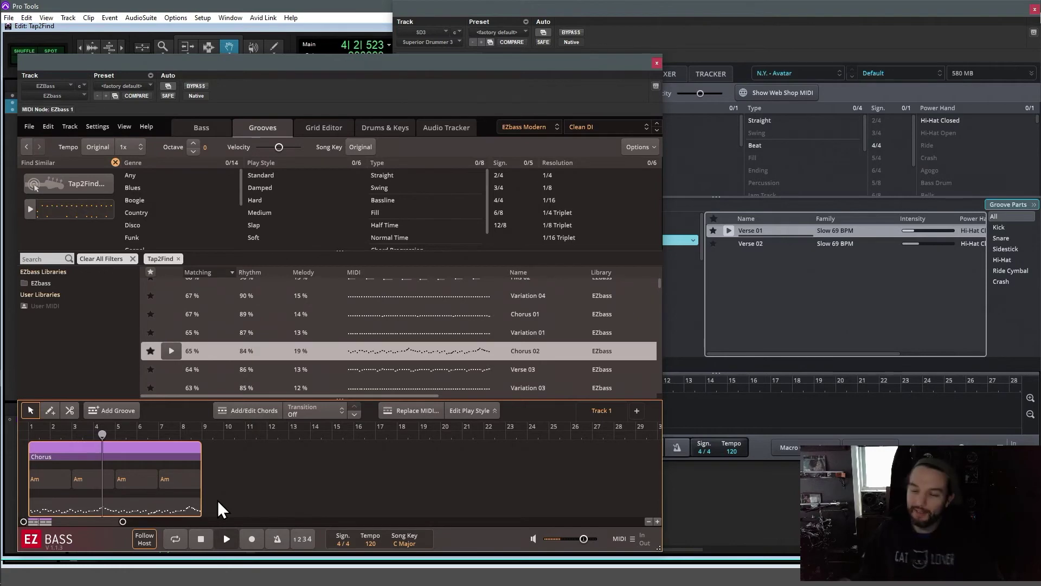
pyautogui.press('space')
# Remove the Chorus part from the EZbass track and clear the Tap2Find filter
pyautogui.rightClick(119, 464)
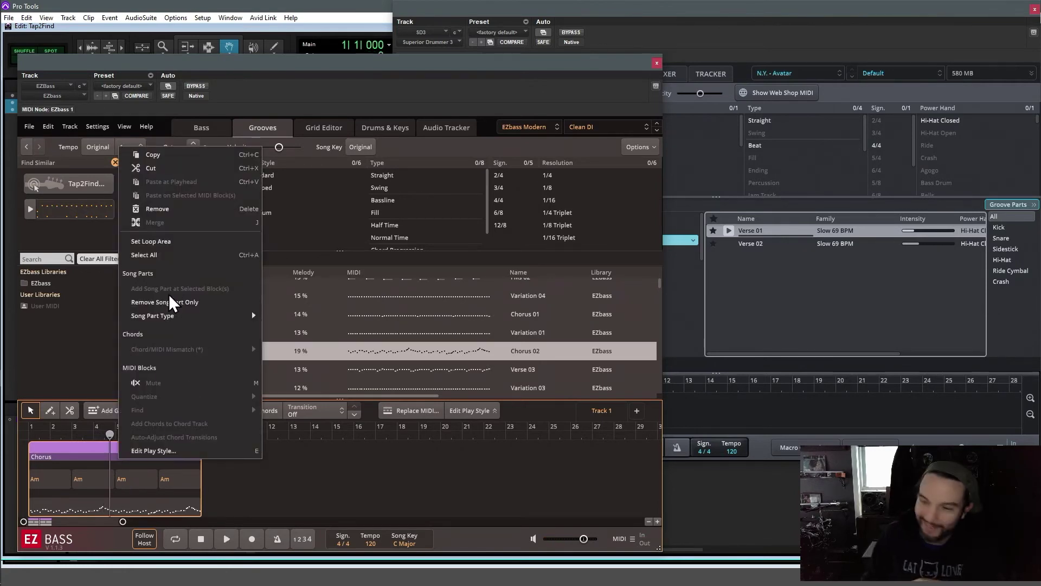
pyautogui.click(164, 210)
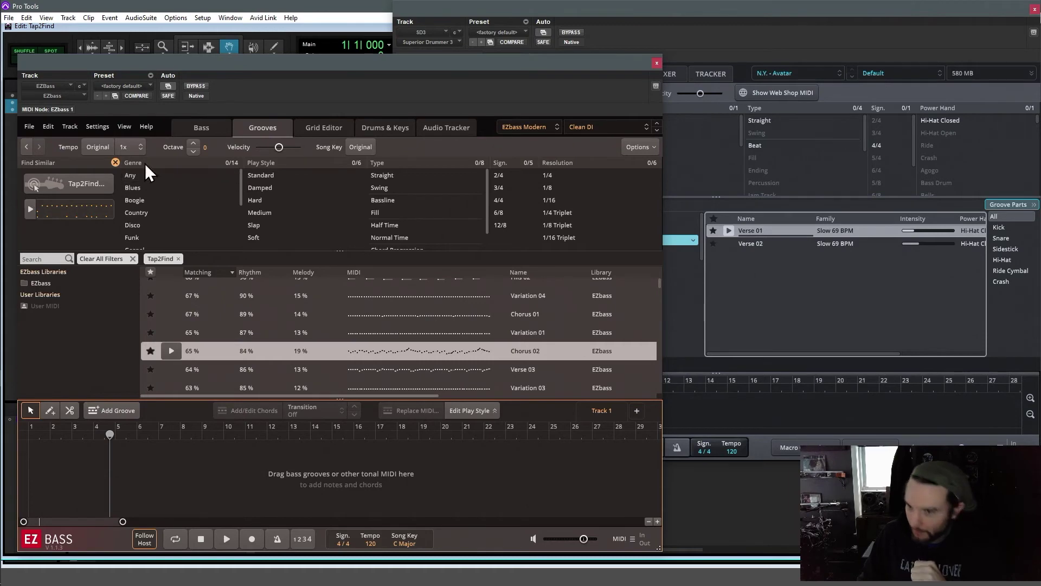
pyautogui.click(115, 162)
# Shrink Pro Tools from full screen, reposition the EZbass and Superior Drummer windows, and bring EZdrummer forward
pyautogui.hotkey('alt', 'Tab')
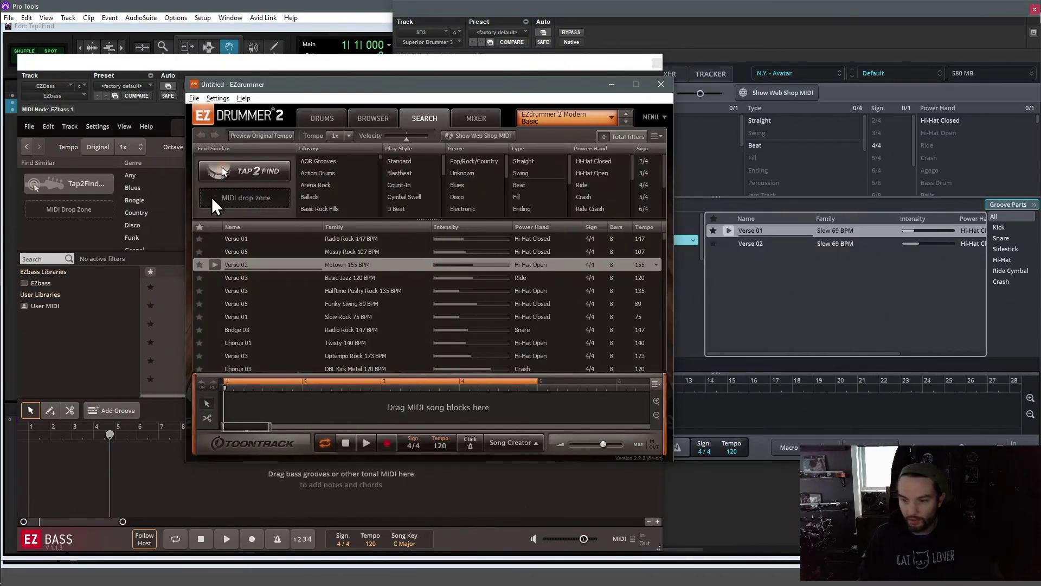
pyautogui.click(348, 62)
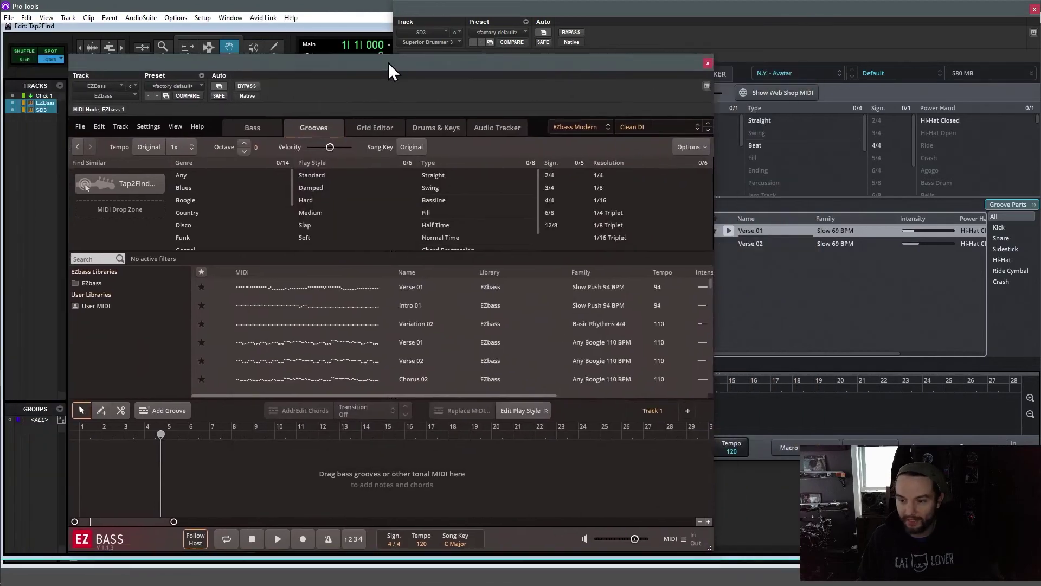
pyautogui.moveTo(388, 63); pyautogui.dragTo(373, 59)
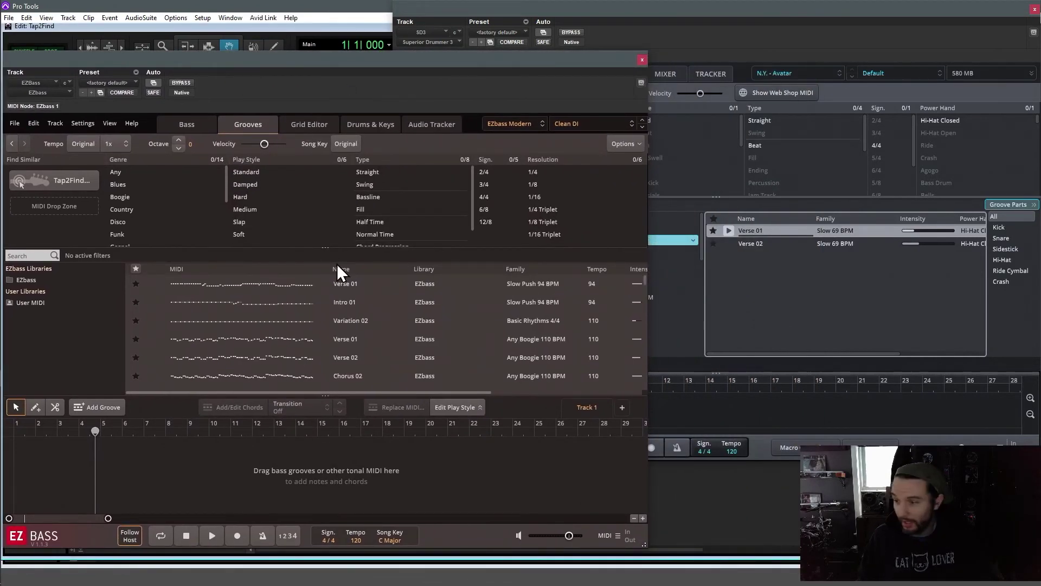
pyautogui.moveTo(961, 7); pyautogui.dragTo(693, 50)
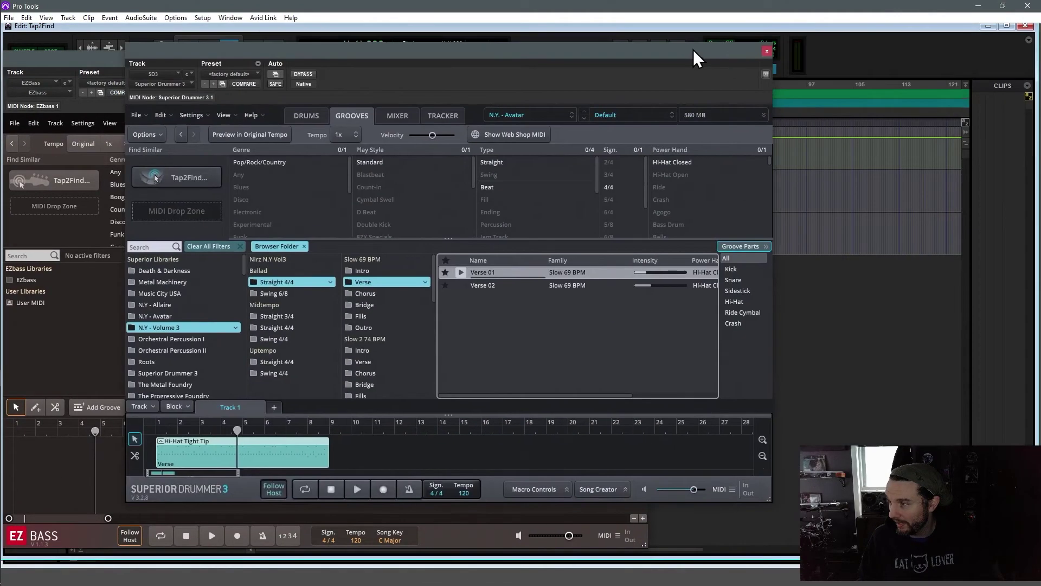
pyautogui.click(1004, 4)
pyautogui.moveTo(626, 61); pyautogui.dragTo(475, 92)
pyautogui.hotkey('alt', 'Tab')
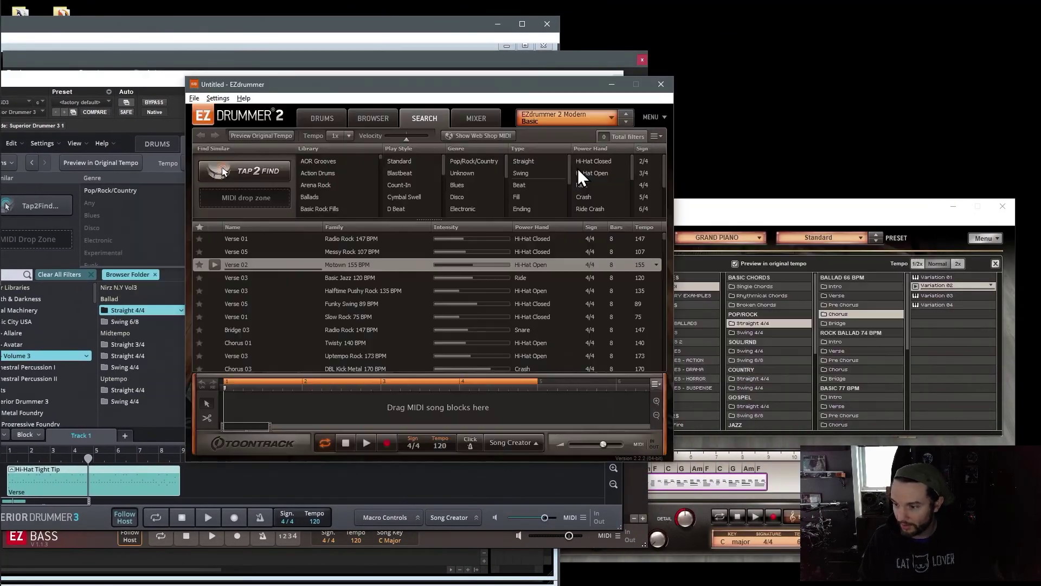
# Bring the EZbass window forward and select the Chorus 02 groove from the Any Boogie 110 BPM family
pyautogui.click(106, 83)
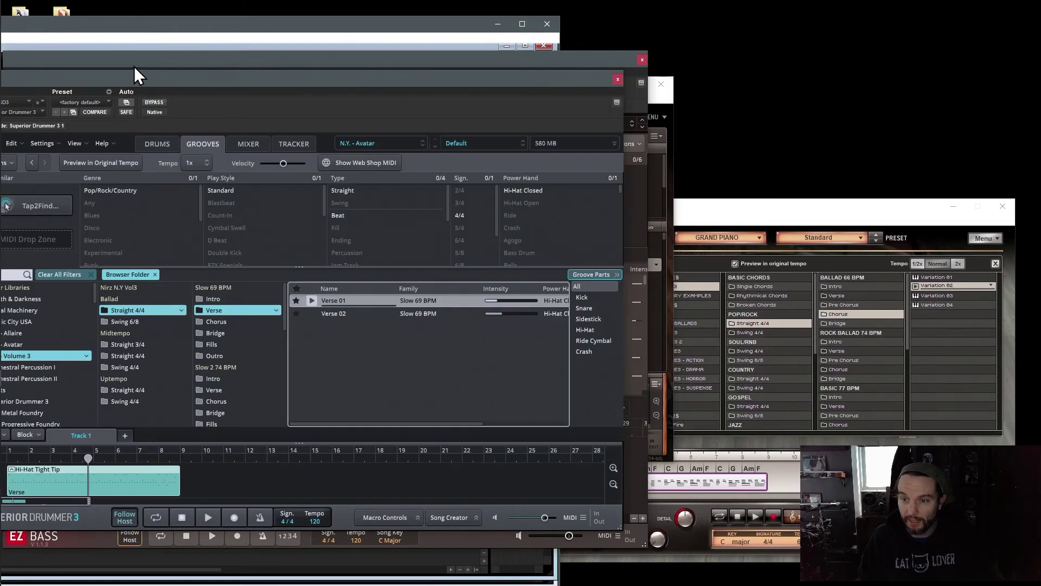
pyautogui.click(141, 53)
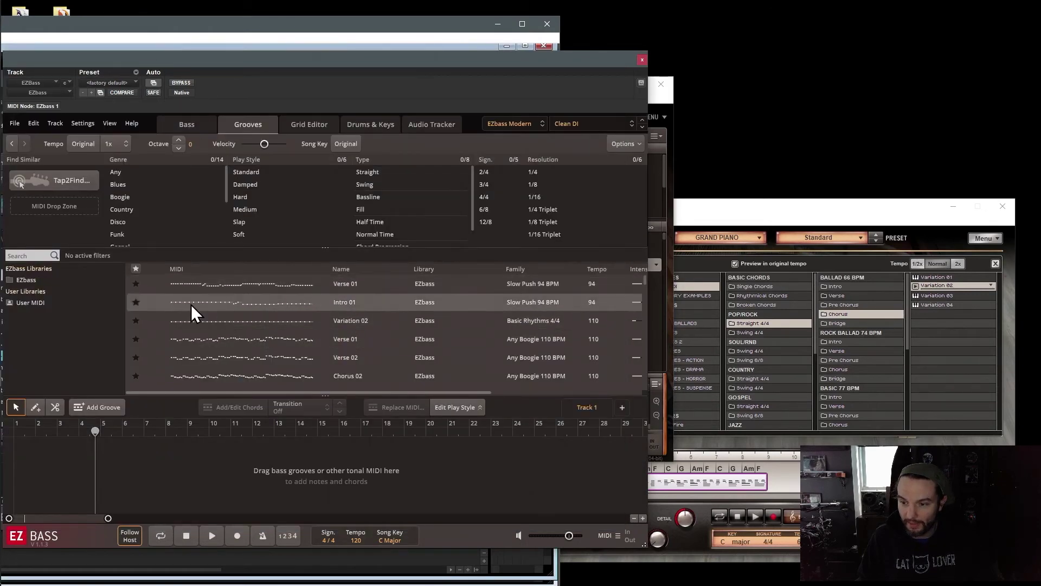
pyautogui.click(217, 286)
pyautogui.click(193, 380)
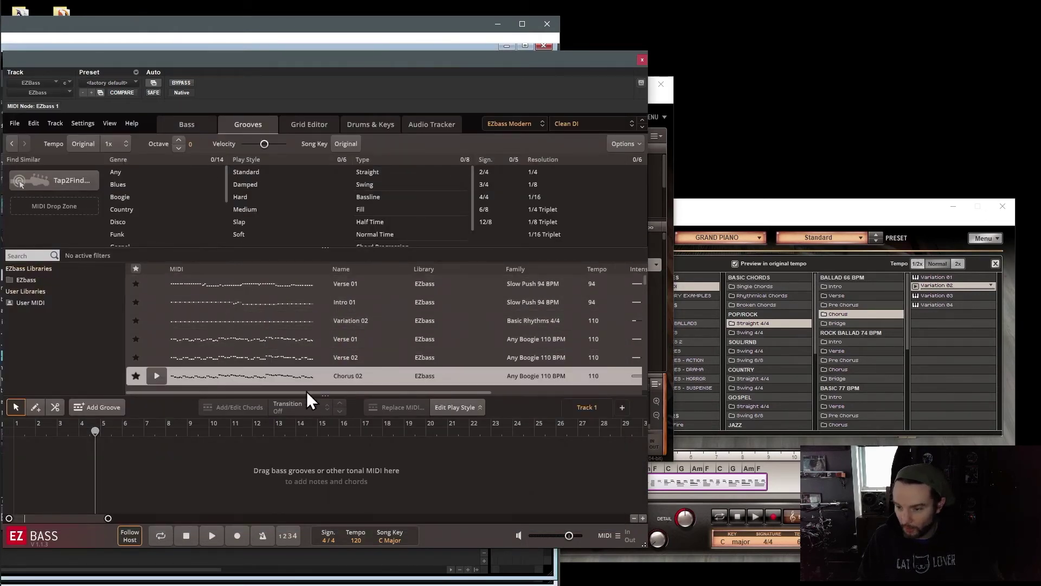
# Switch to EZdrummer and place its window beside EZbass so that its MIDI drop zone is accessible
pyautogui.hotkey('alt', 'Tab')
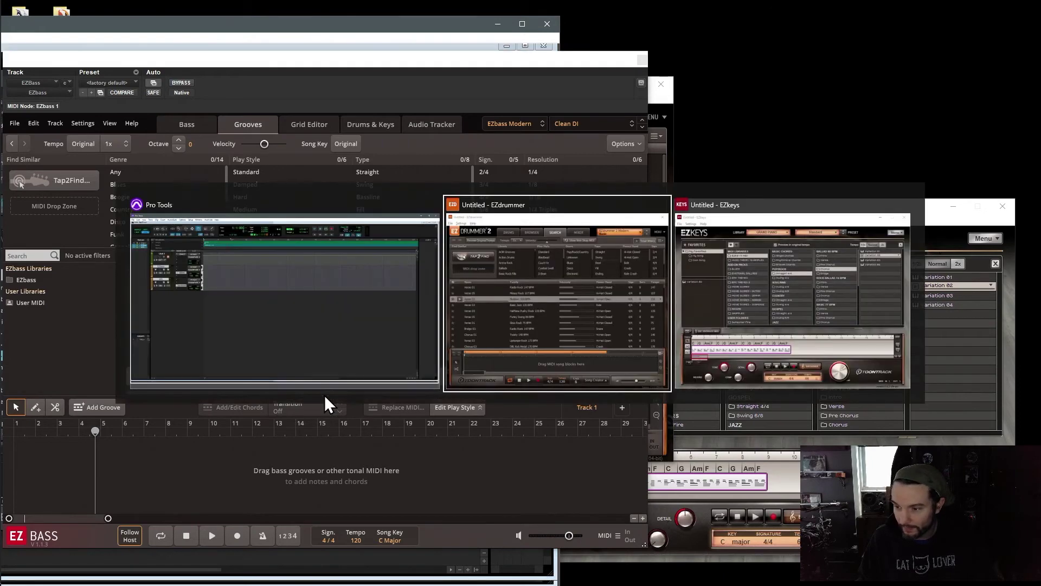
pyautogui.hotkey('alt', 'Tab')
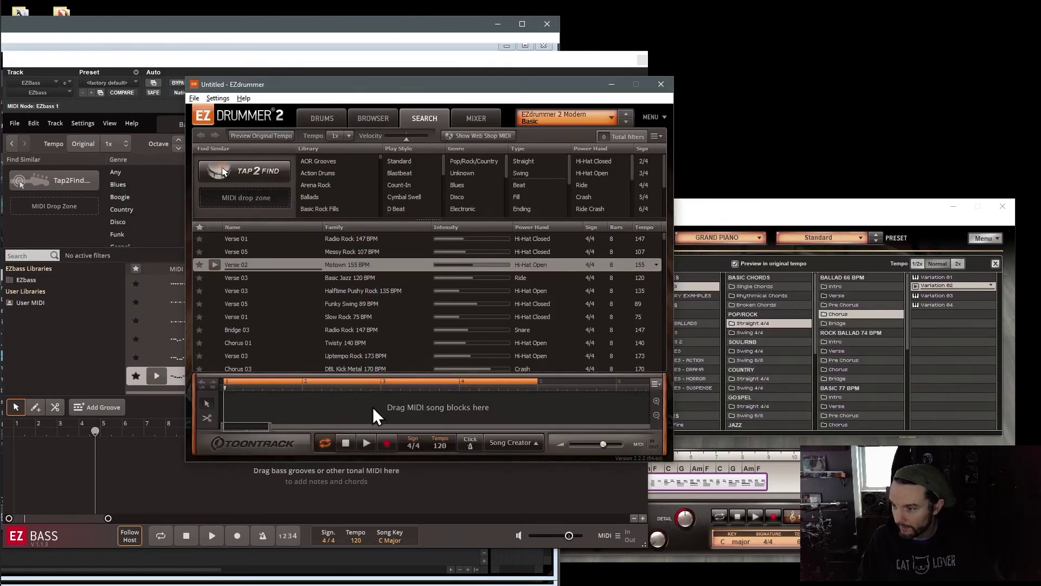
pyautogui.moveTo(384, 100); pyautogui.dragTo(734, 70)
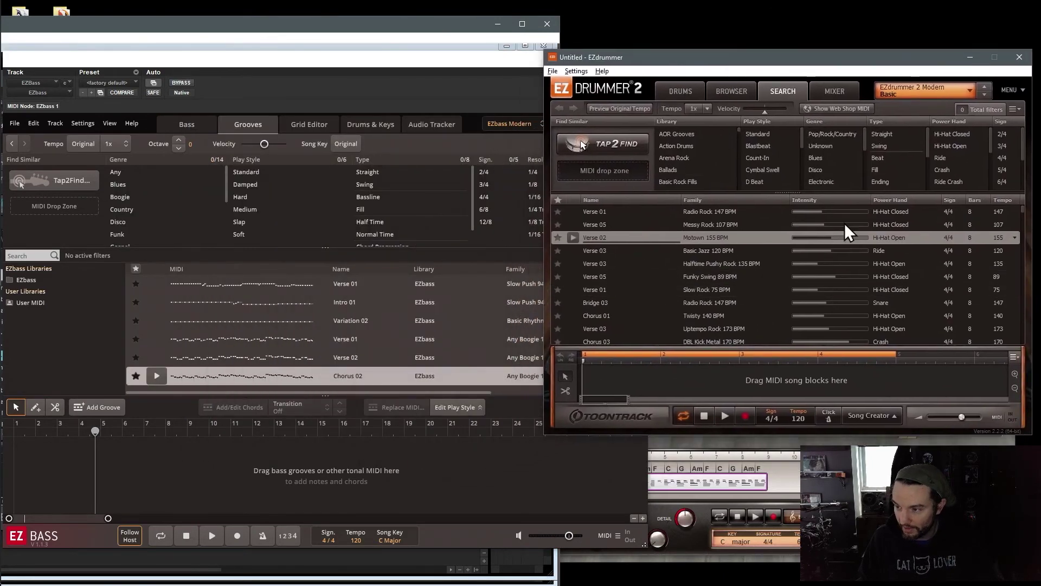
# Transfer the EZbass Chorus 02 groove into EZdrummer's MIDI drop zone to find similar drum grooves, keeping the full EZdrummer window in view
pyautogui.moveTo(193, 377); pyautogui.dragTo(652, 171)
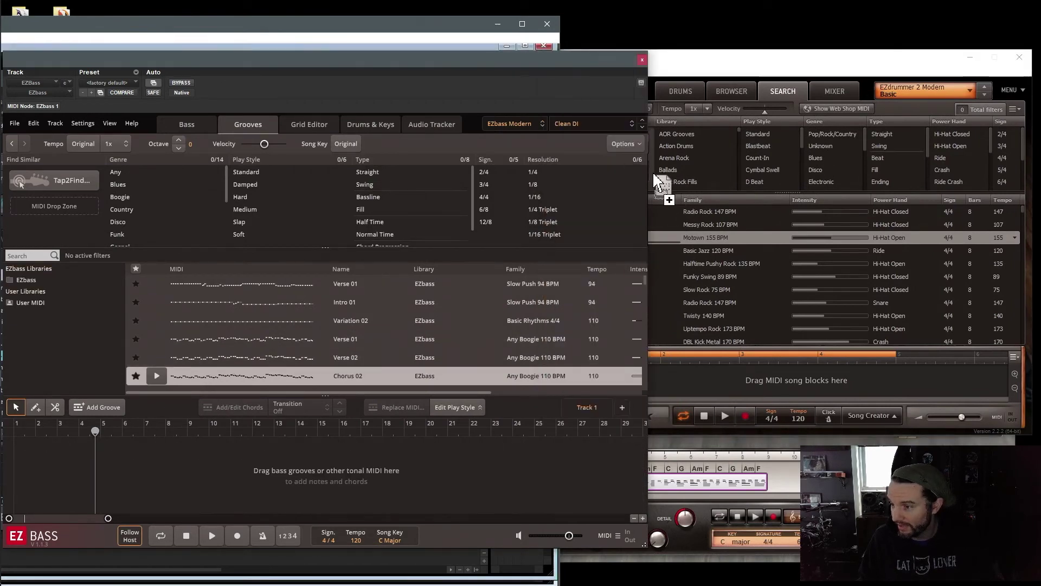
pyautogui.click(731, 58)
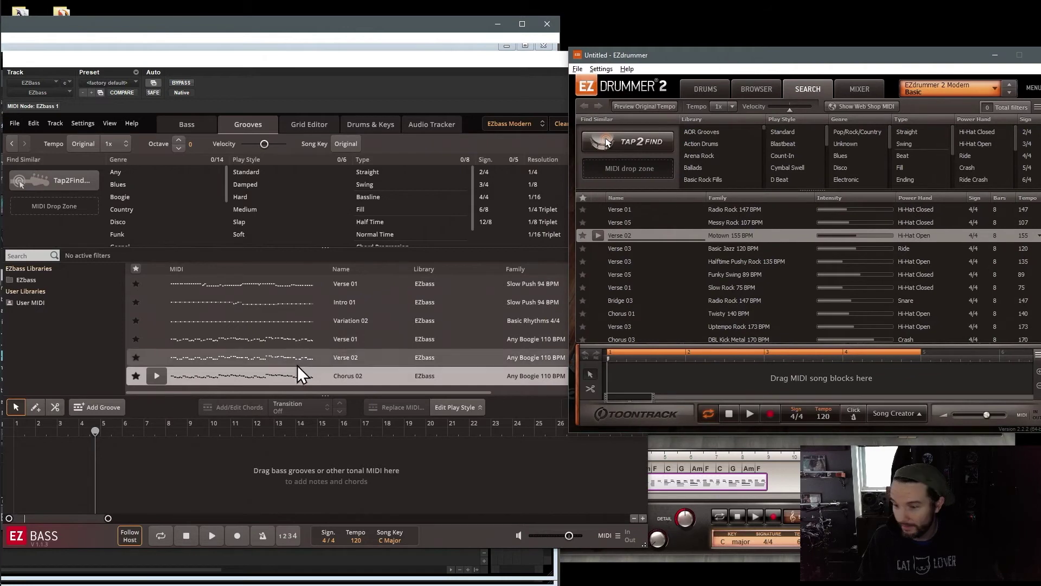
pyautogui.moveTo(200, 379); pyautogui.dragTo(665, 180)
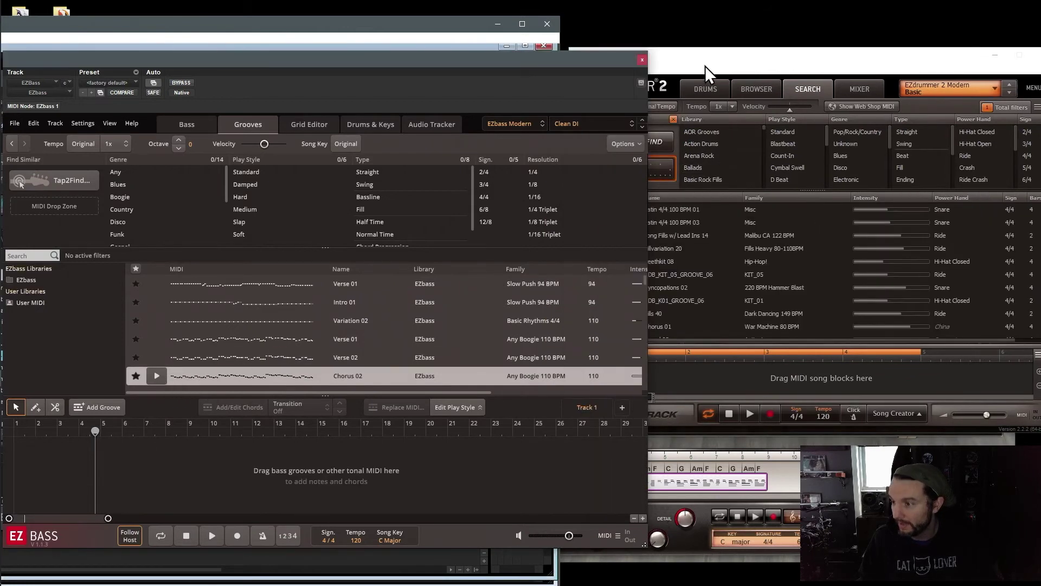
pyautogui.moveTo(705, 57); pyautogui.dragTo(692, 47)
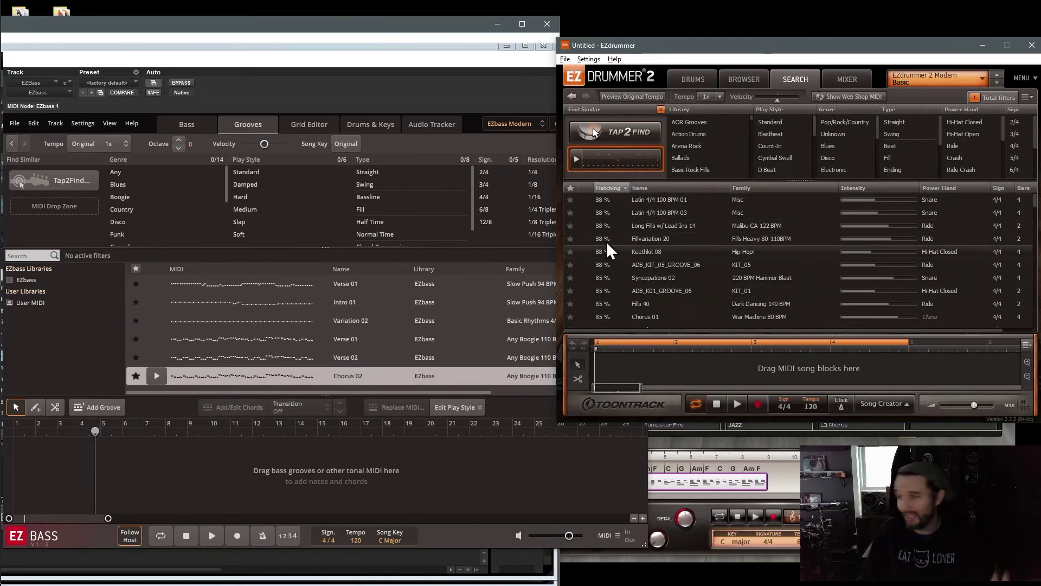
# Audition the Latin 4/4 100 BPM 01 drum groove in EZdrummer and the Chorus 02 bass groove in EZbass
pyautogui.click(588, 199)
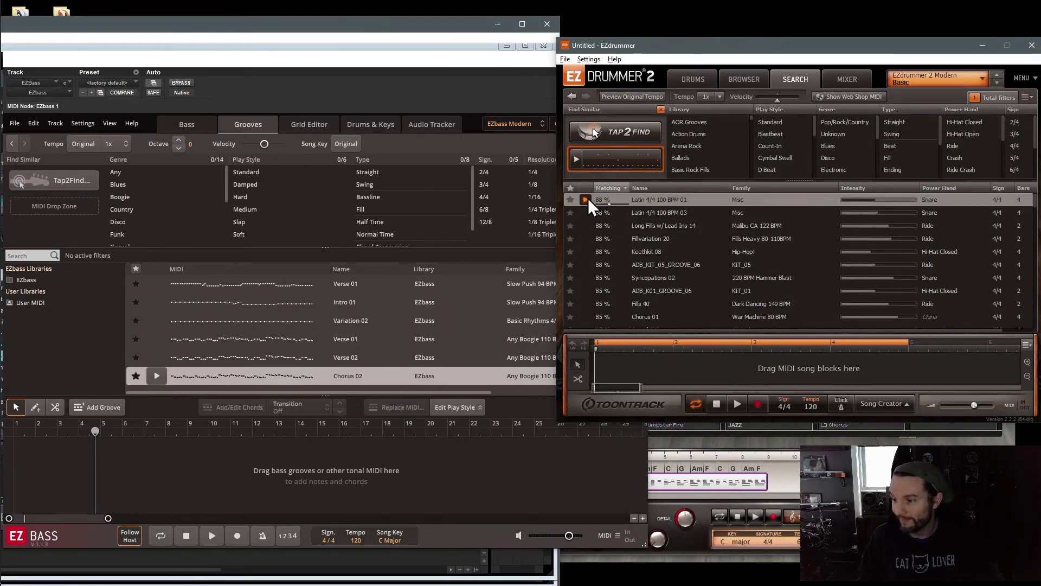
pyautogui.click(157, 379)
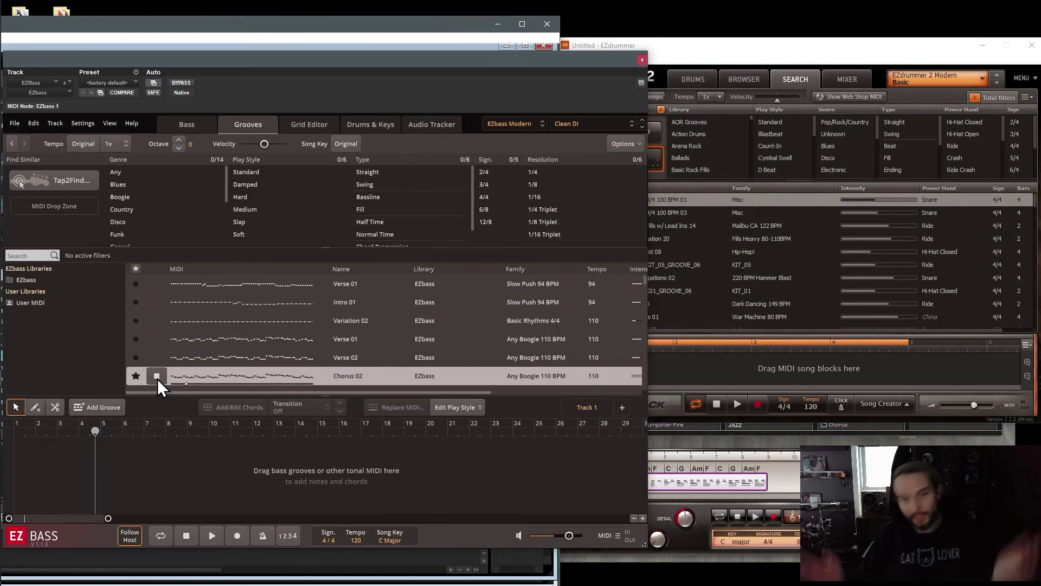
pyautogui.click(157, 377)
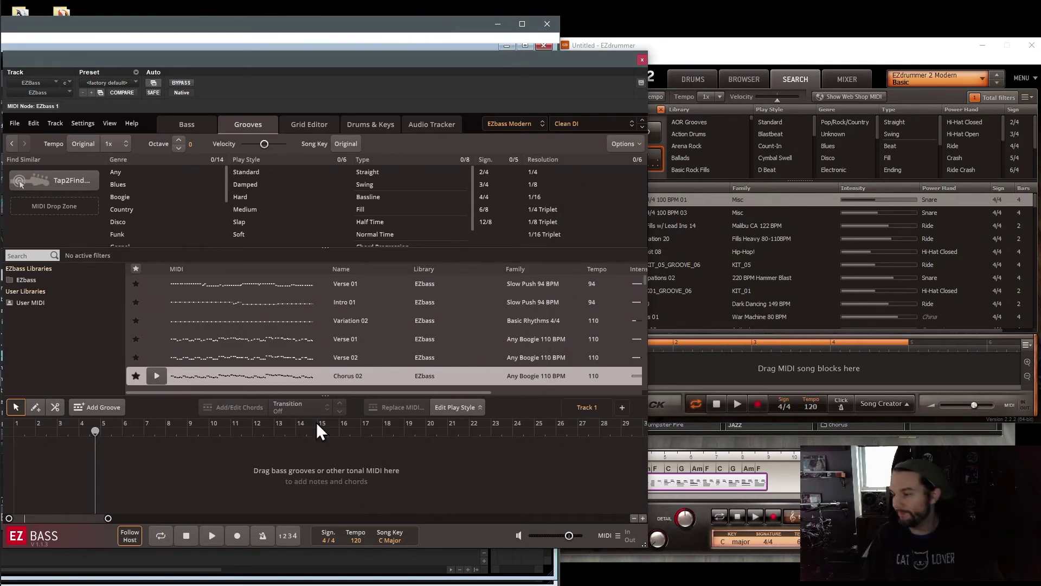
# Switch to EZkeys with EZdrummer also brought forward, ready to work with the MIDI song block
pyautogui.hotkey('alt', 'Tab')
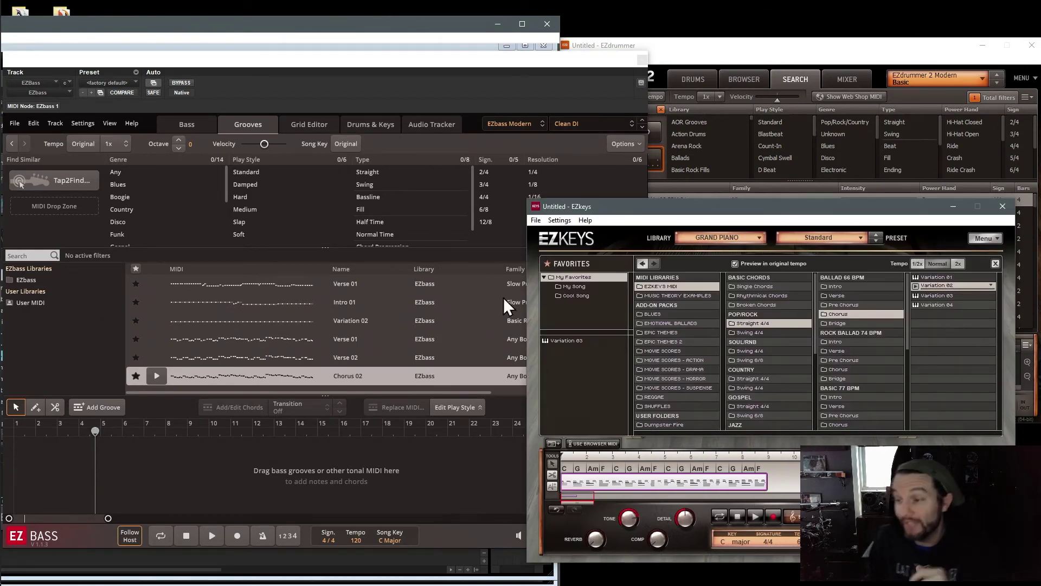
pyautogui.click(670, 60)
pyautogui.click(787, 484)
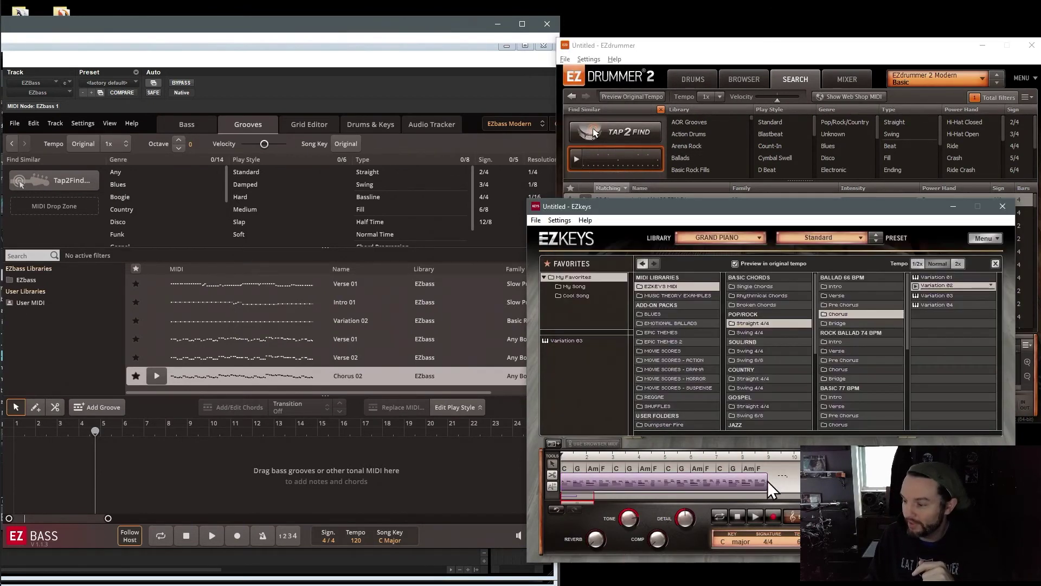
# Remove the MIDI song block from the EZkeys track and undo the removal
pyautogui.rightClick(730, 484)
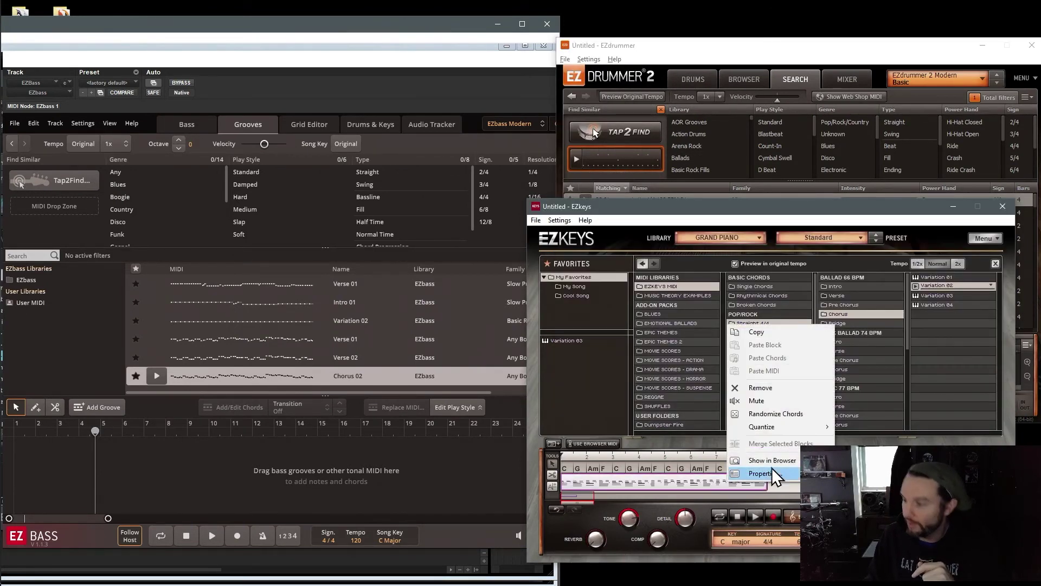
pyautogui.click(784, 391)
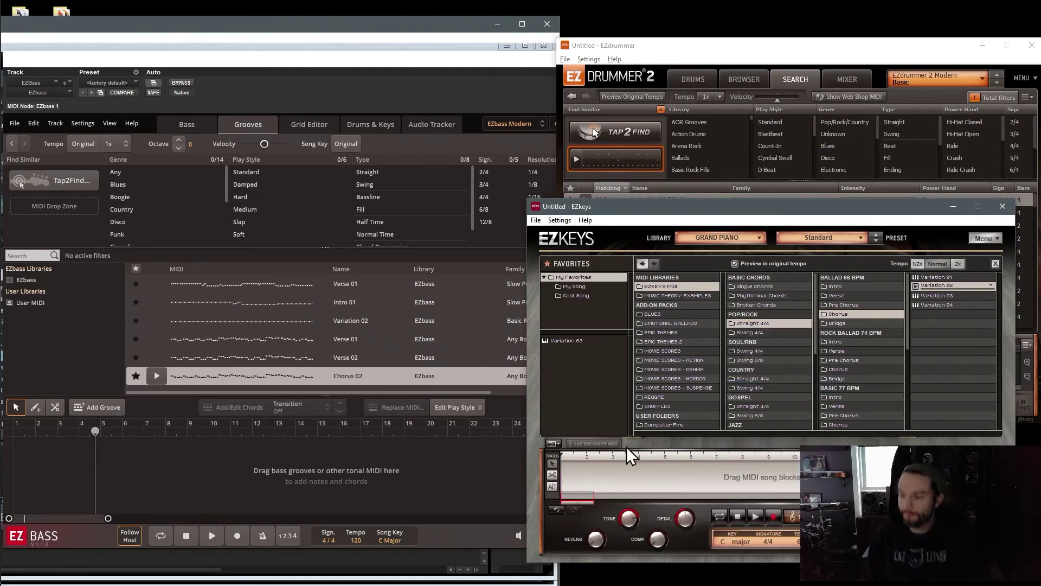
pyautogui.click(555, 510)
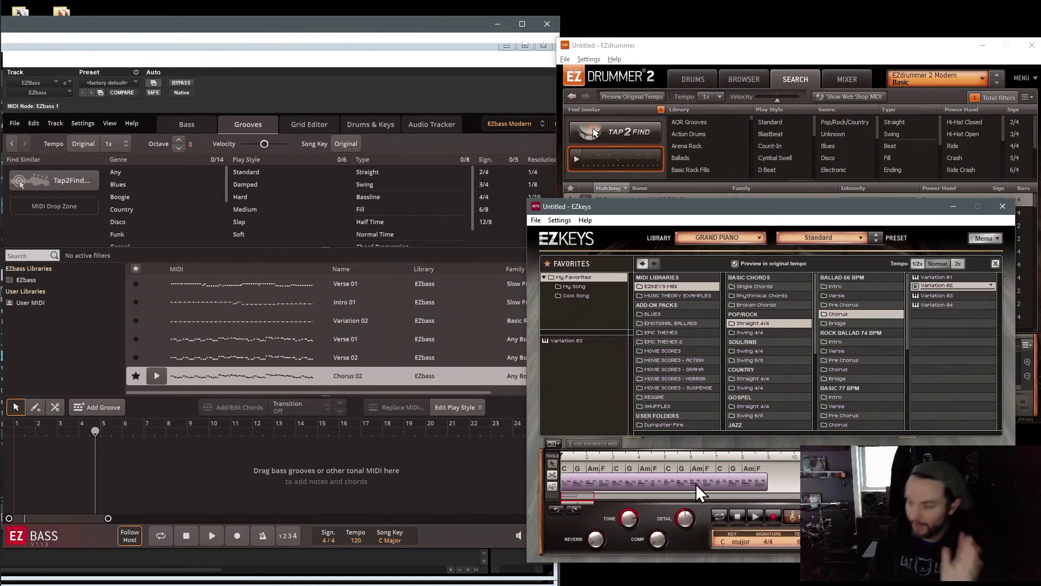
# Transfer the EZkeys song block into EZdrummer's MIDI drop zone to find similar drum grooves, and bring EZdrummer forward
pyautogui.moveTo(690, 493); pyautogui.dragTo(584, 159)
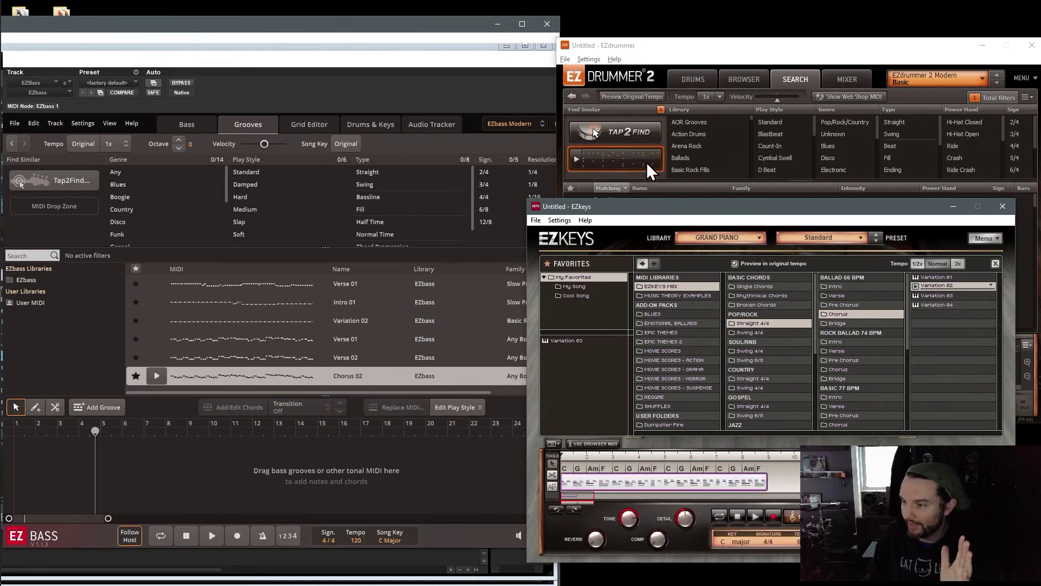
pyautogui.click(699, 57)
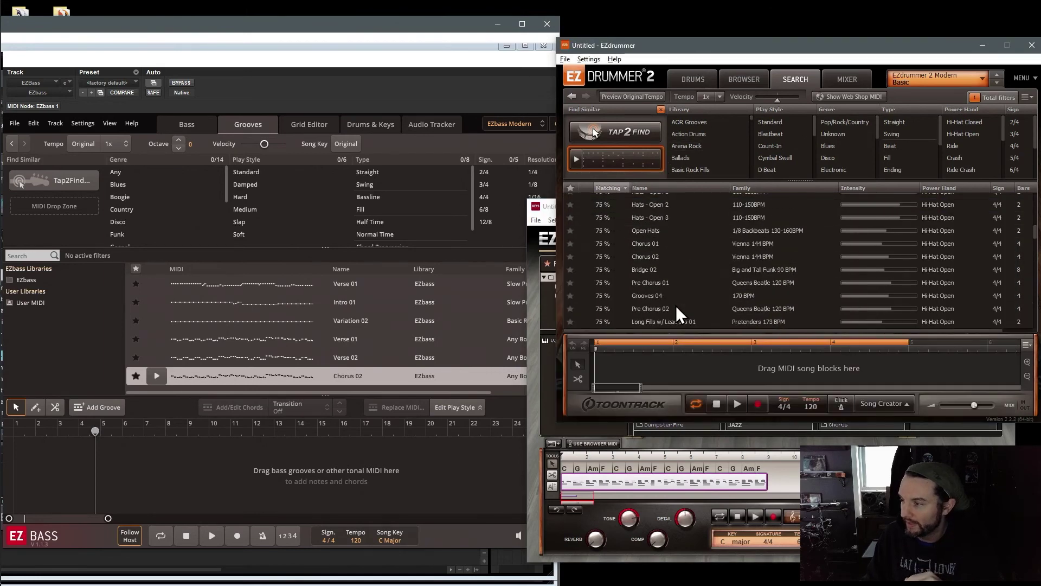
# Audition the Chorus 01 drum groove from Toms BB 96 BPM in EZdrummer, and play and stop the song block in EZkeys
pyautogui.moveTo(587, 199)
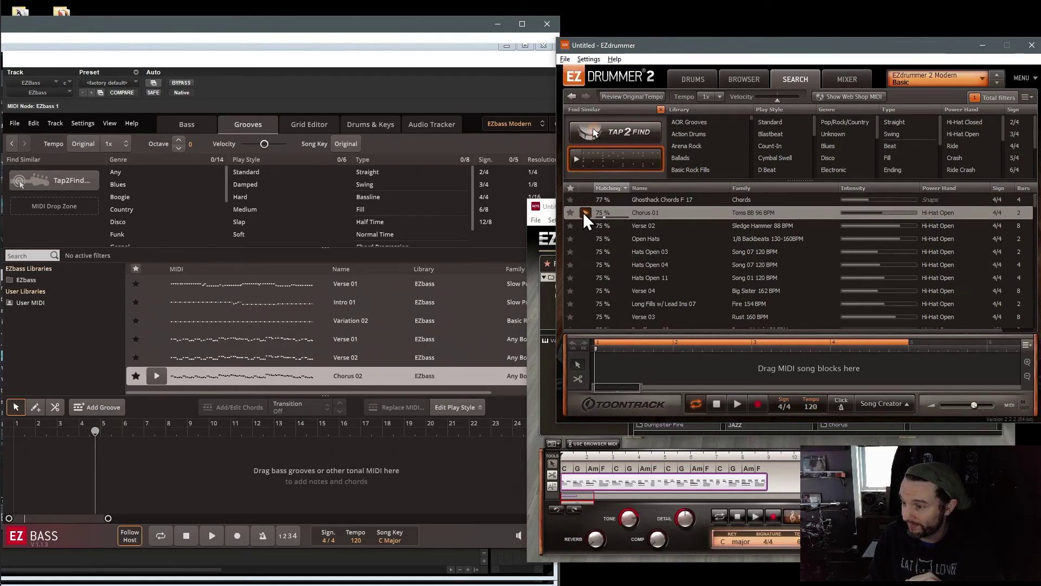
pyautogui.click(585, 211)
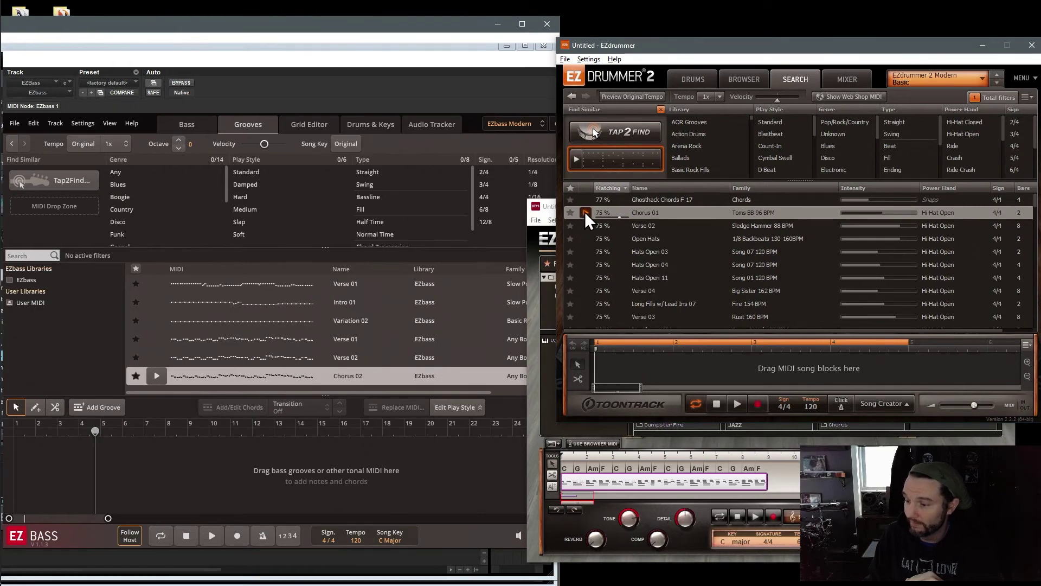
pyautogui.click(739, 516)
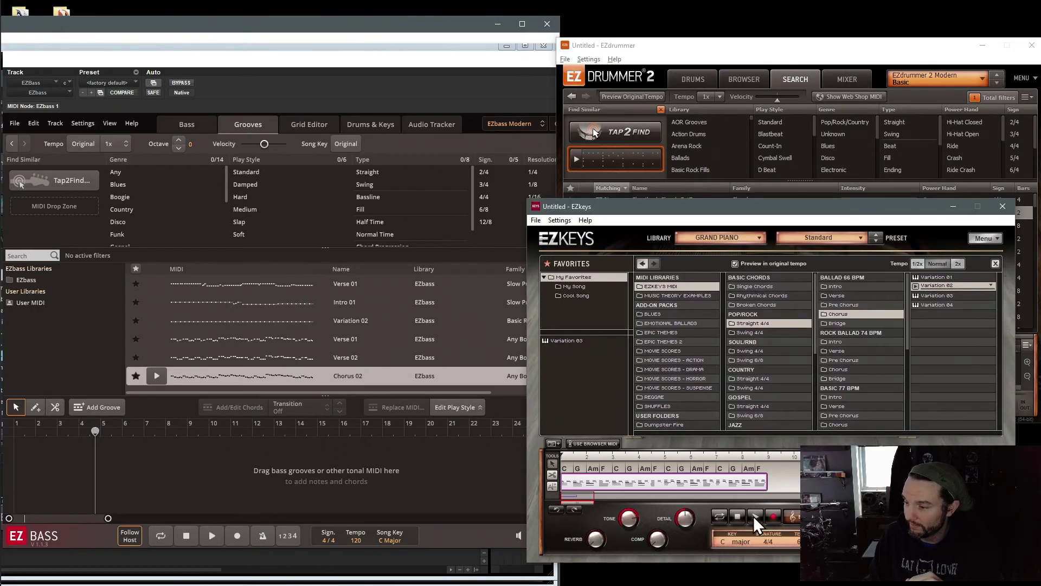
pyautogui.click(739, 519)
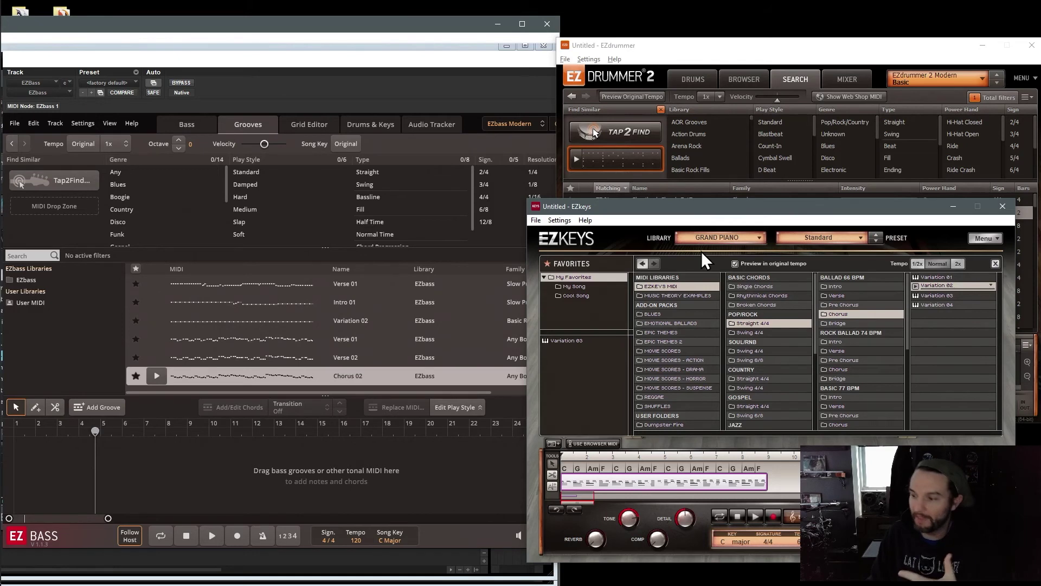
# Transfer the EZkeys song block into EZbass's MIDI drop zone to find similar bass grooves, and preview the dropped MIDI there
pyautogui.click(772, 481)
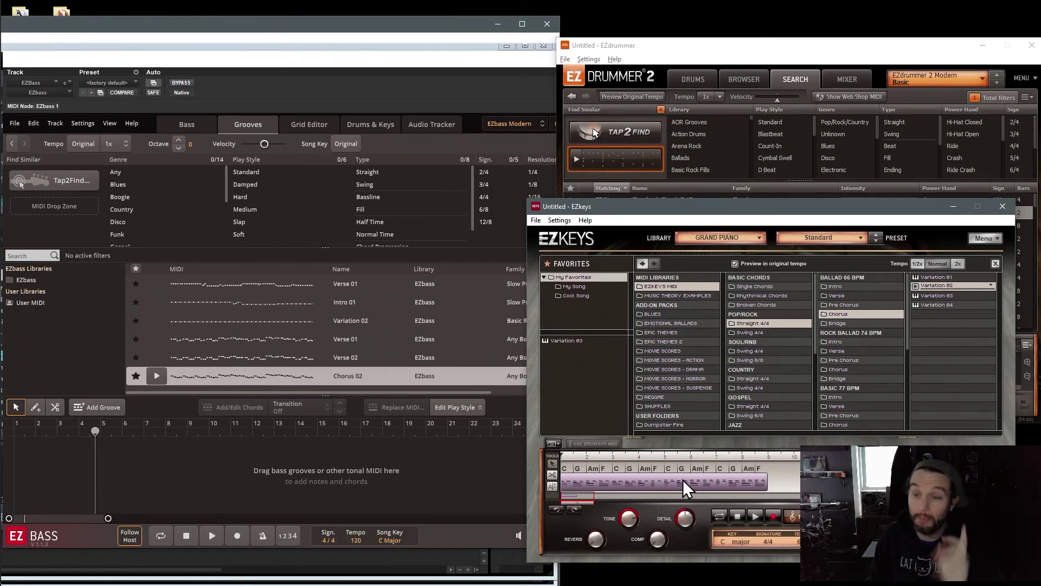
pyautogui.moveTo(630, 485); pyautogui.dragTo(38, 202)
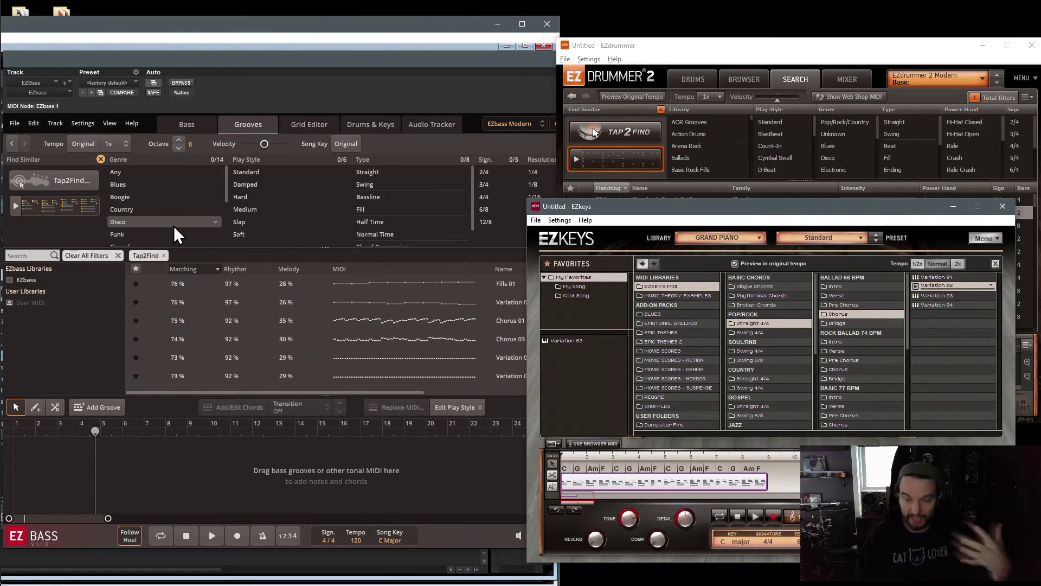
pyautogui.click(16, 206)
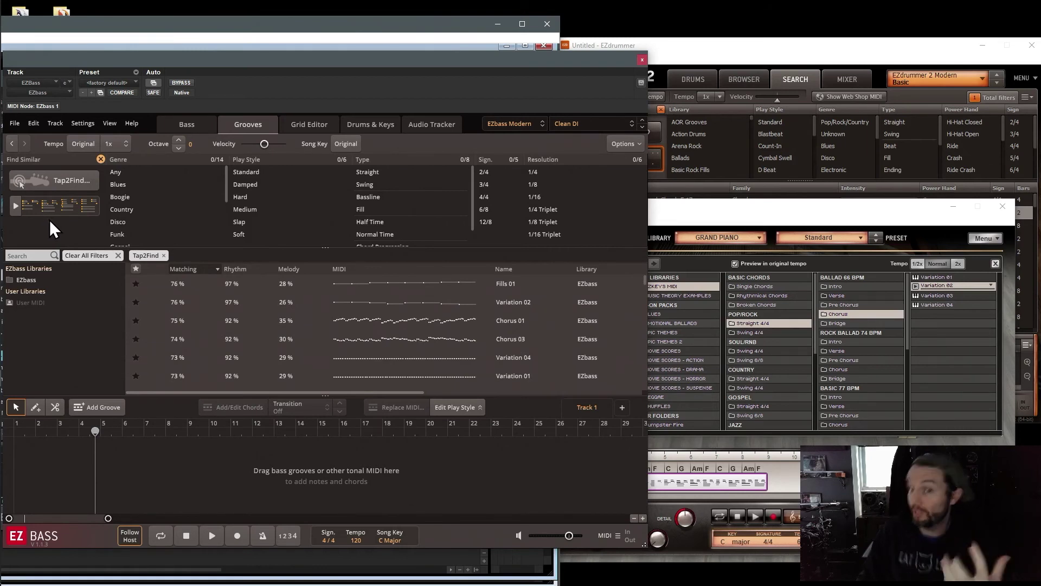
pyautogui.click(13, 209)
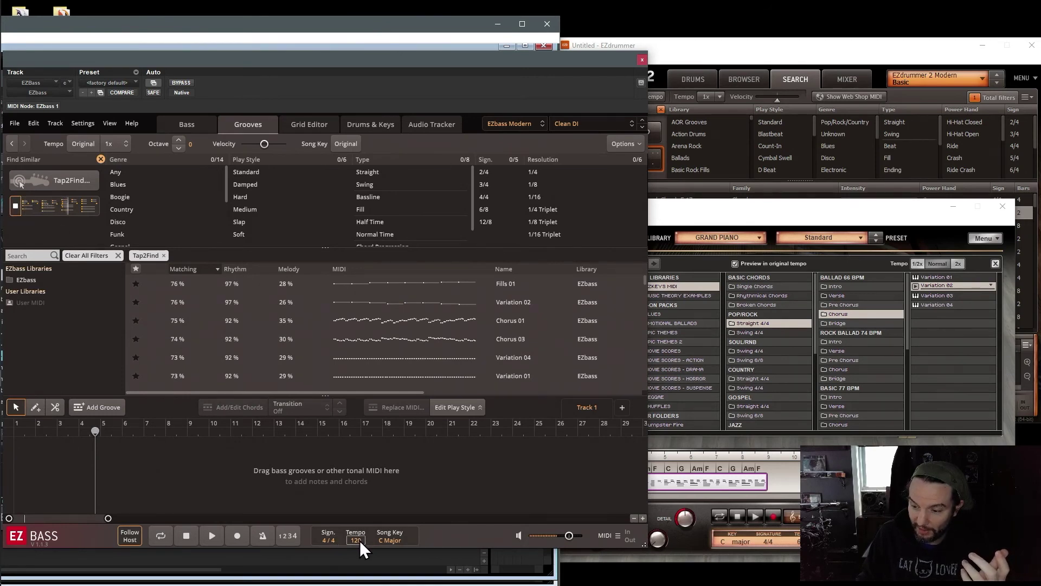
pyautogui.click(15, 207)
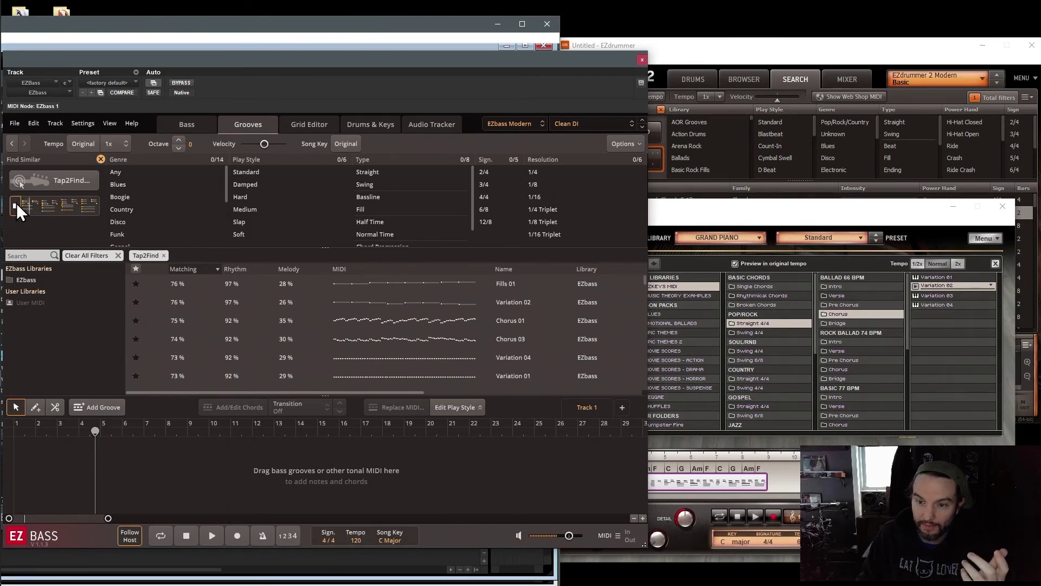